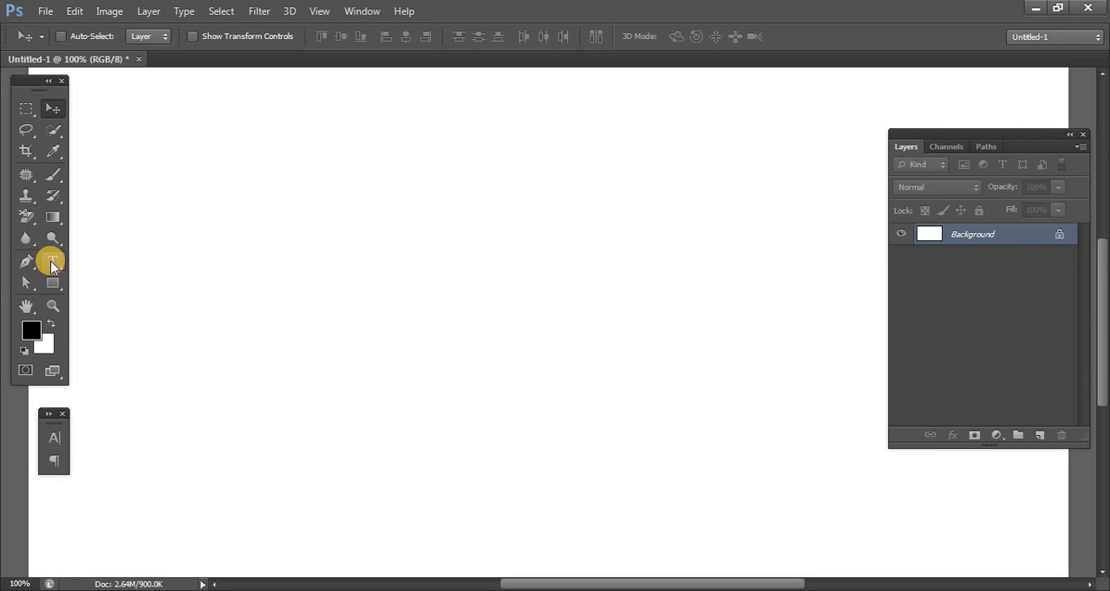
- Add a line of type reading "TEXT" in black Helvetica Rounded Bold at 95 px and commit it
{"action": "left_click", "coordinate": [52, 262]}
{"action": "left_click", "coordinate": [337, 338]}
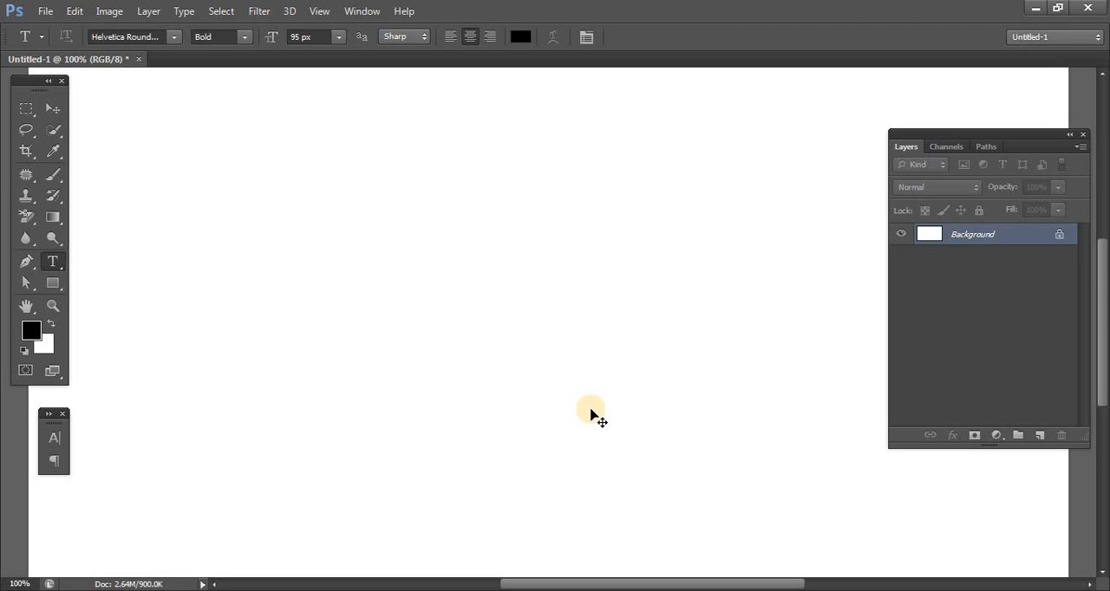
{"action": "type", "text": "TEXT"}
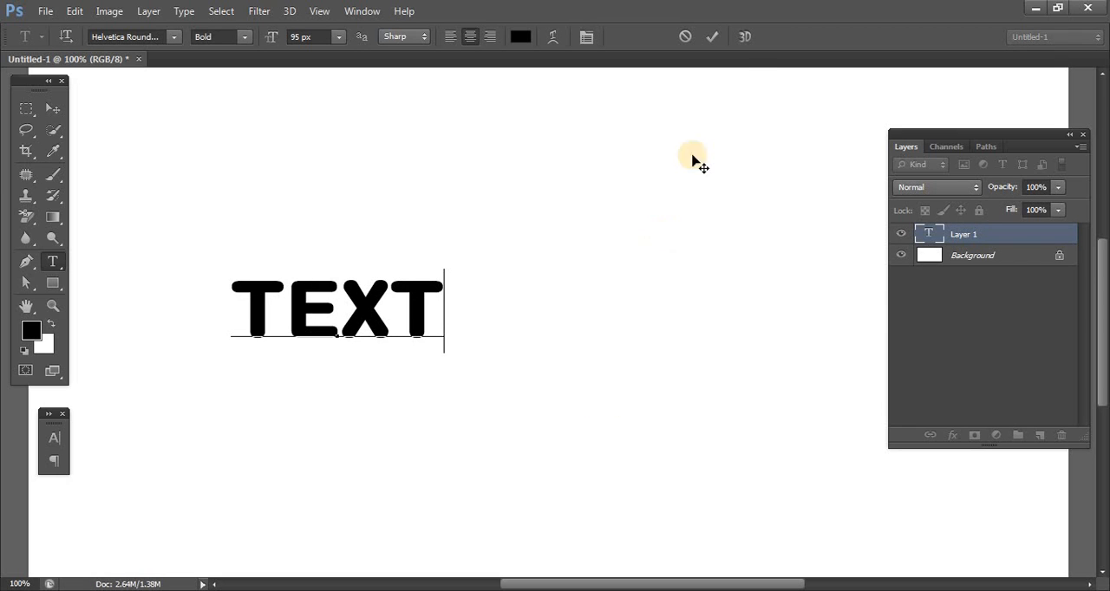
{"action": "left_click", "coordinate": [712, 36]}
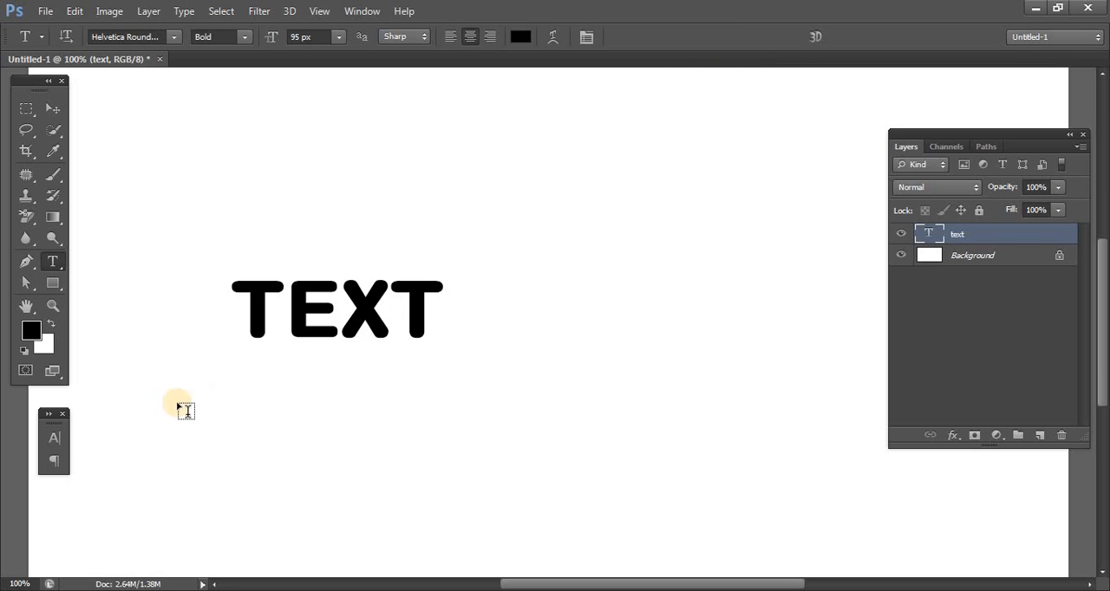
- Enlarge the text with a 132% vertical scale and move it to the middle of the canvas
{"action": "left_click", "coordinate": [54, 439]}
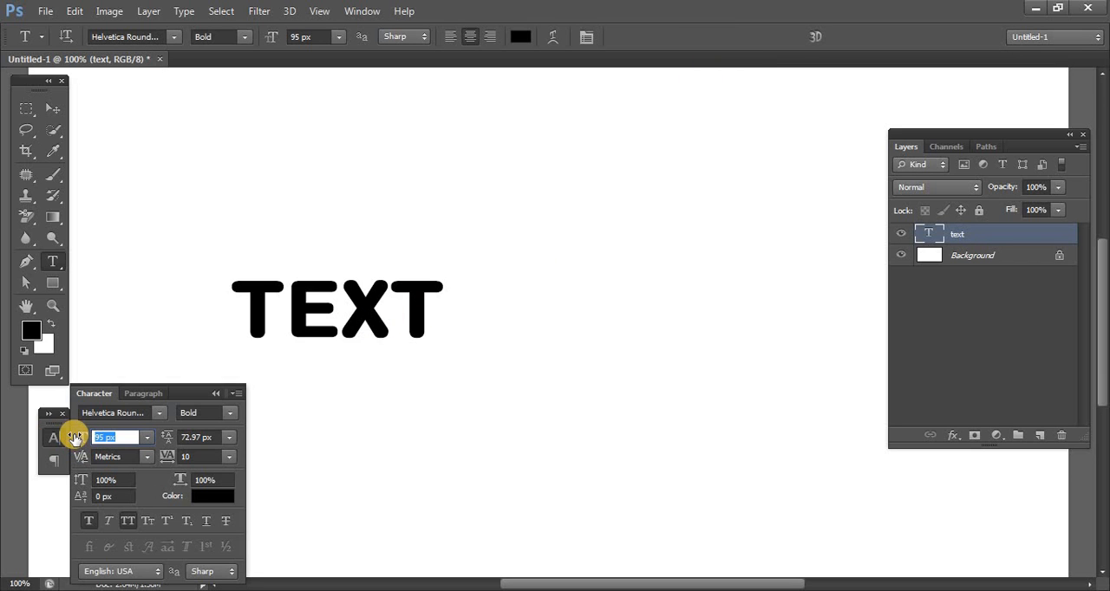
{"action": "left_click_drag", "start_coordinate": [81, 443], "coordinate": [182, 444]}
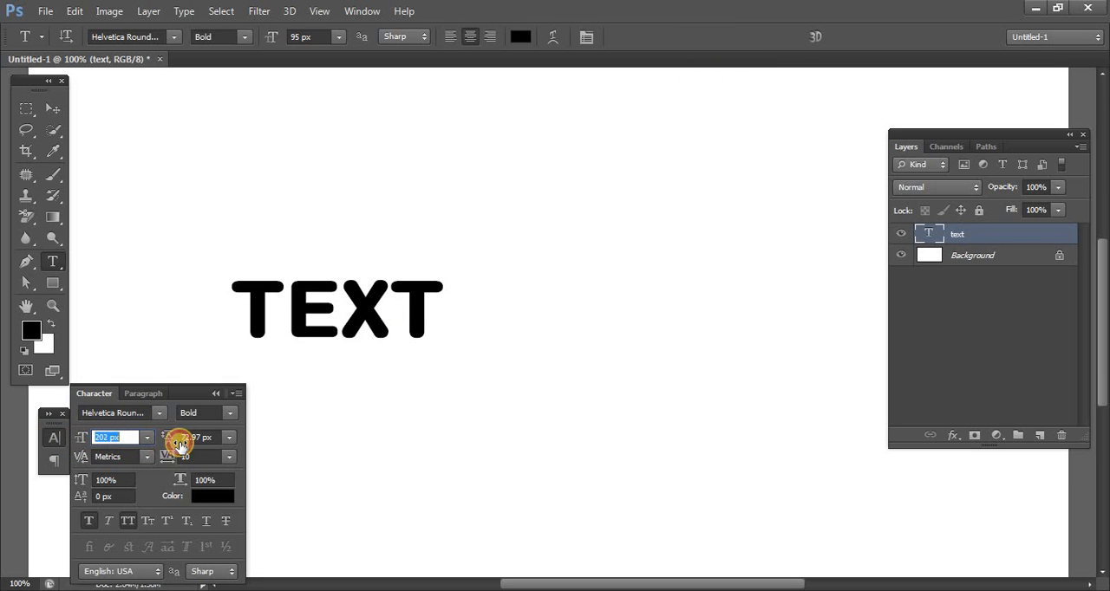
{"action": "left_click_drag", "start_coordinate": [110, 442], "coordinate": [139, 453]}
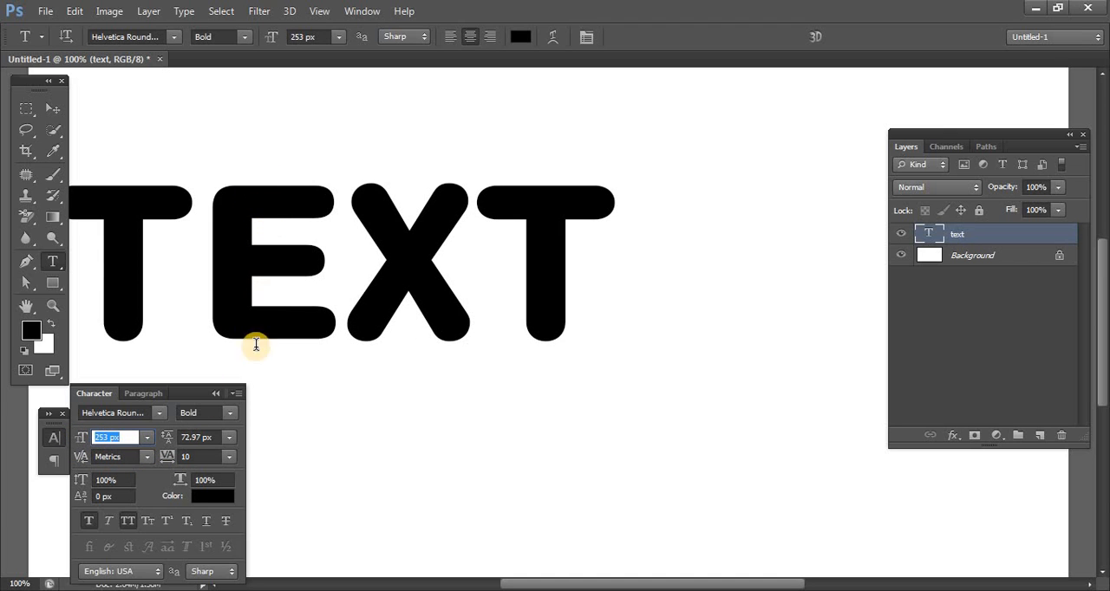
{"action": "mouse_move", "coordinate": [78, 483]}
{"action": "left_mouse_down"}
{"action": "mouse_move", "coordinate": [101, 484]}
{"action": "mouse_move", "coordinate": [83, 484]}
{"action": "left_mouse_up"}
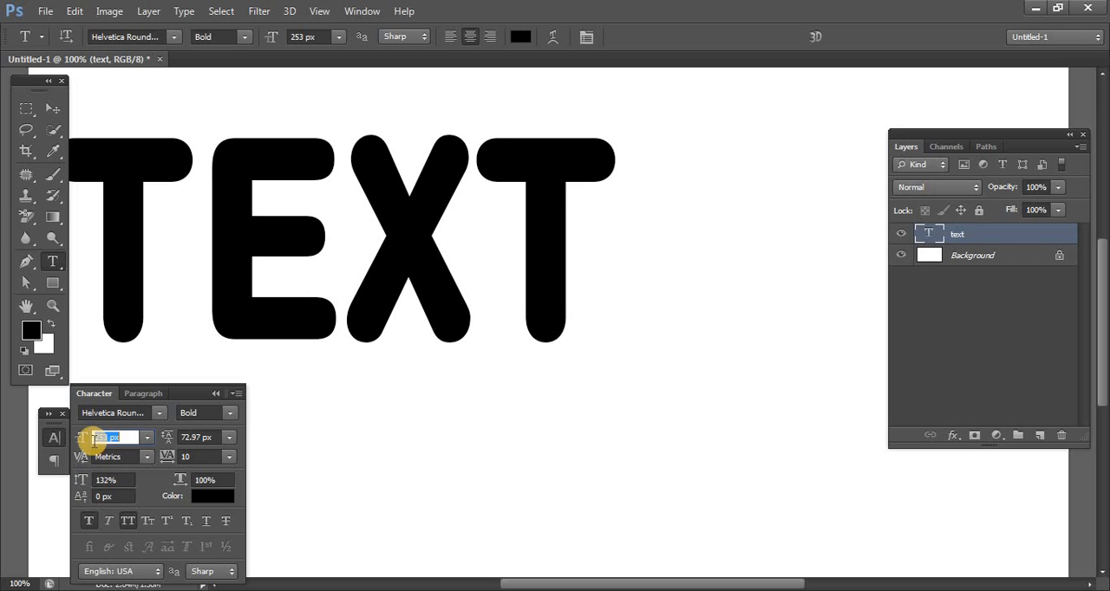
{"action": "mouse_move", "coordinate": [82, 438]}
{"action": "left_mouse_down"}
{"action": "mouse_move", "coordinate": [93, 439]}
{"action": "mouse_move", "coordinate": [86, 455]}
{"action": "left_mouse_up"}
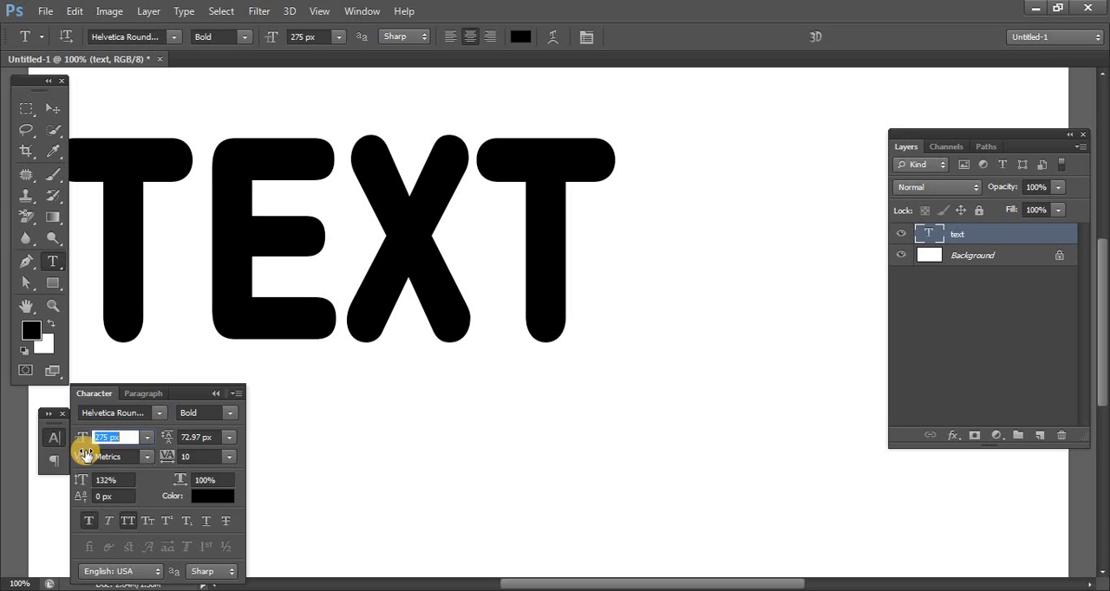
{"action": "left_click", "coordinate": [53, 108]}
{"action": "left_click_drag", "start_coordinate": [141, 129], "coordinate": [367, 244]}
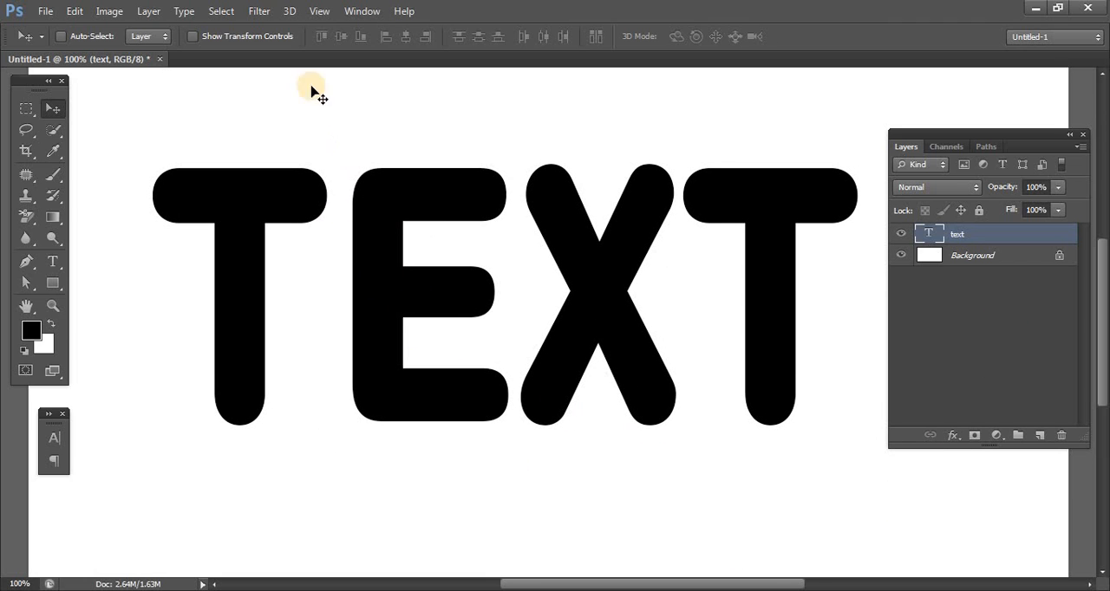
- Rasterize the text layer and apply a Gaussian Blur with a radius of 12.0 pixels
{"action": "left_click", "coordinate": [257, 12]}
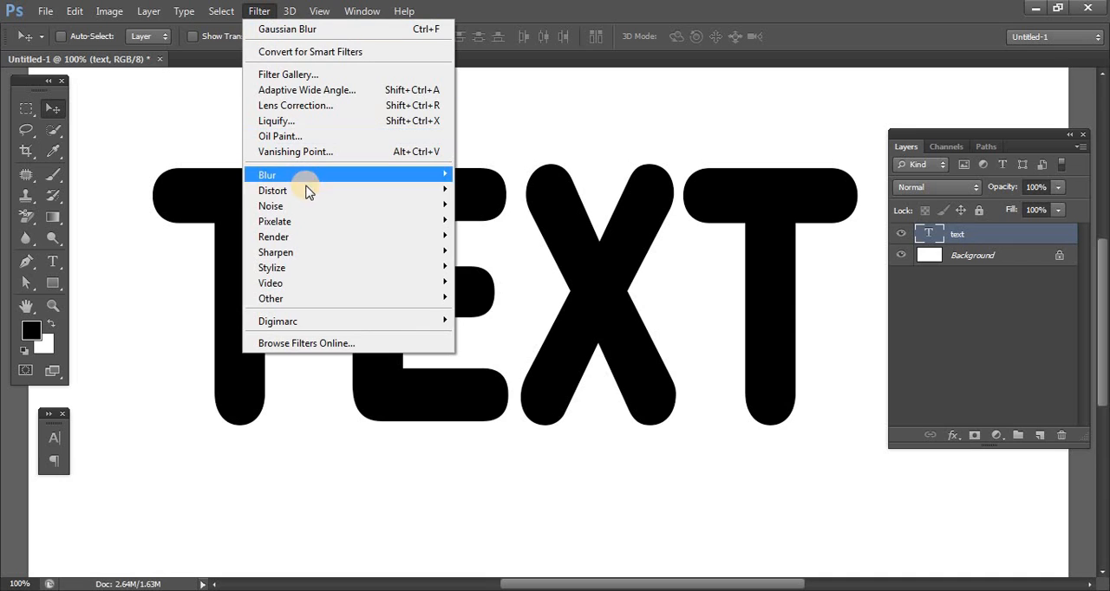
{"action": "mouse_move", "coordinate": [322, 176]}
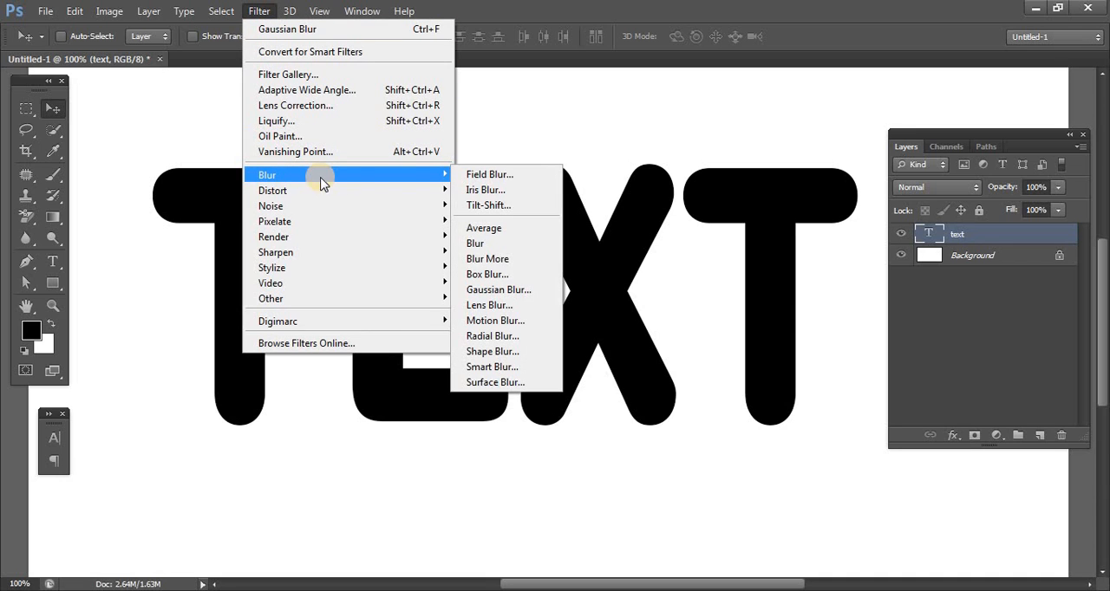
{"action": "left_click", "coordinate": [507, 291]}
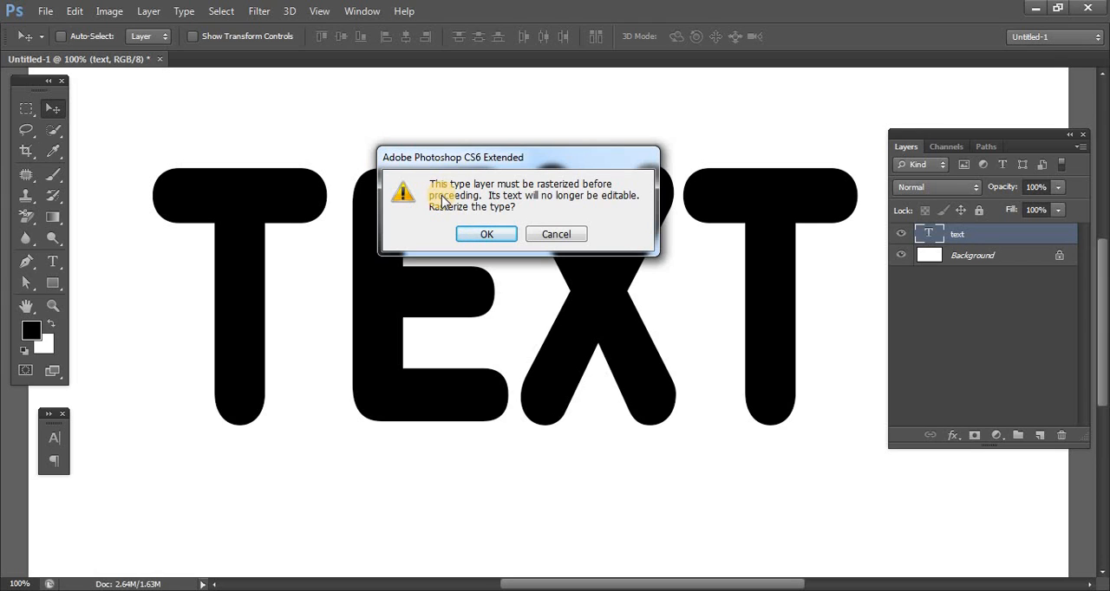
{"action": "left_click", "coordinate": [468, 240]}
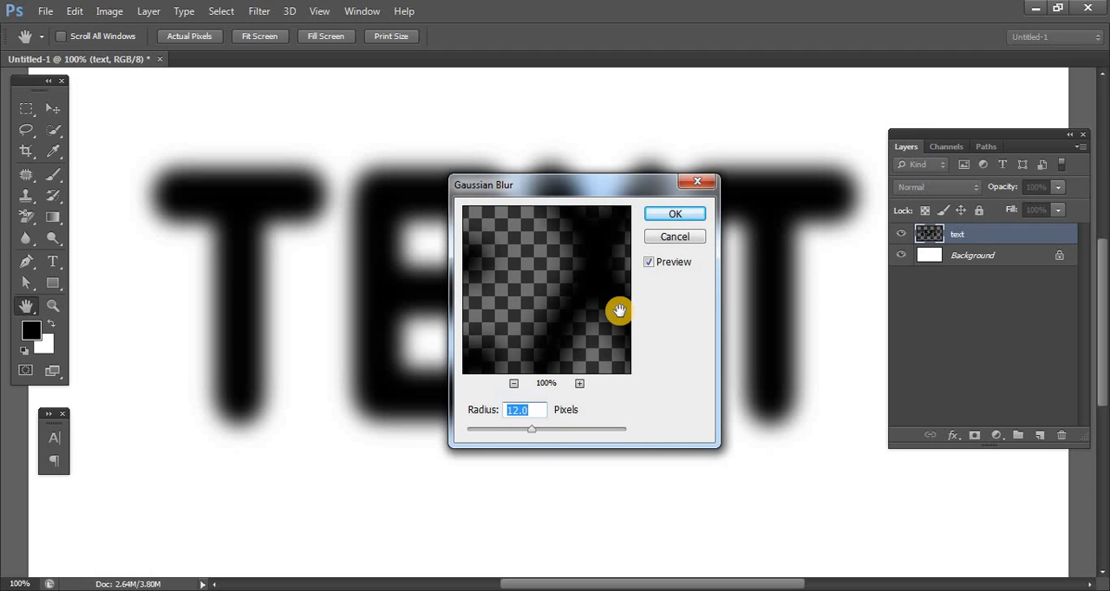
{"action": "left_click", "coordinate": [660, 214]}
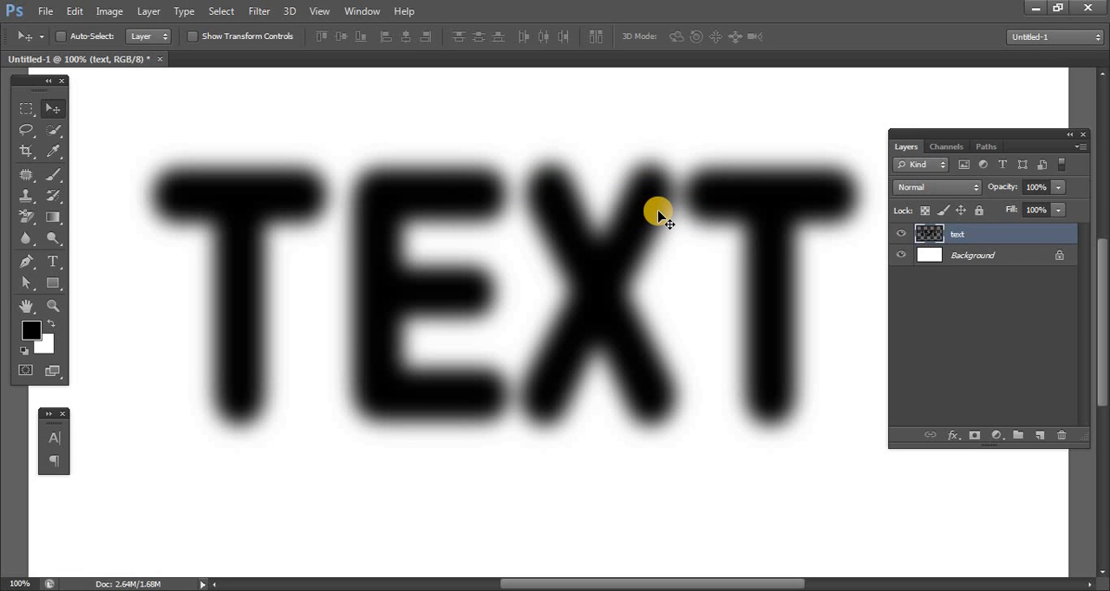
- Add two new layers above the text layer and fill the lower one, Layer 1, with black
{"action": "left_click", "coordinate": [1036, 434]}
{"action": "left_click", "coordinate": [1037, 434]}
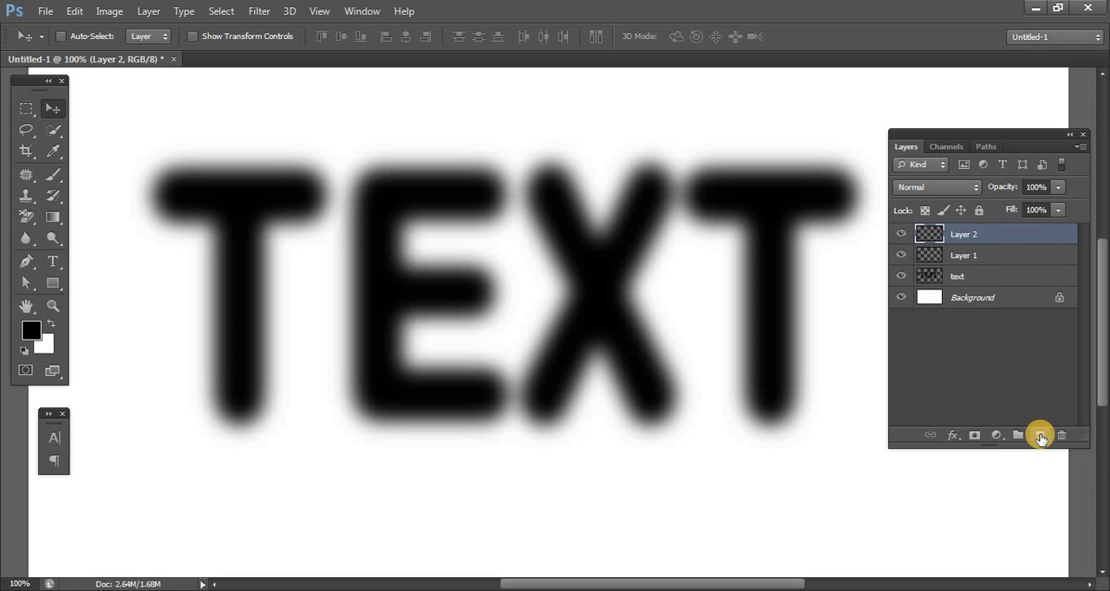
{"action": "left_click", "coordinate": [1000, 257]}
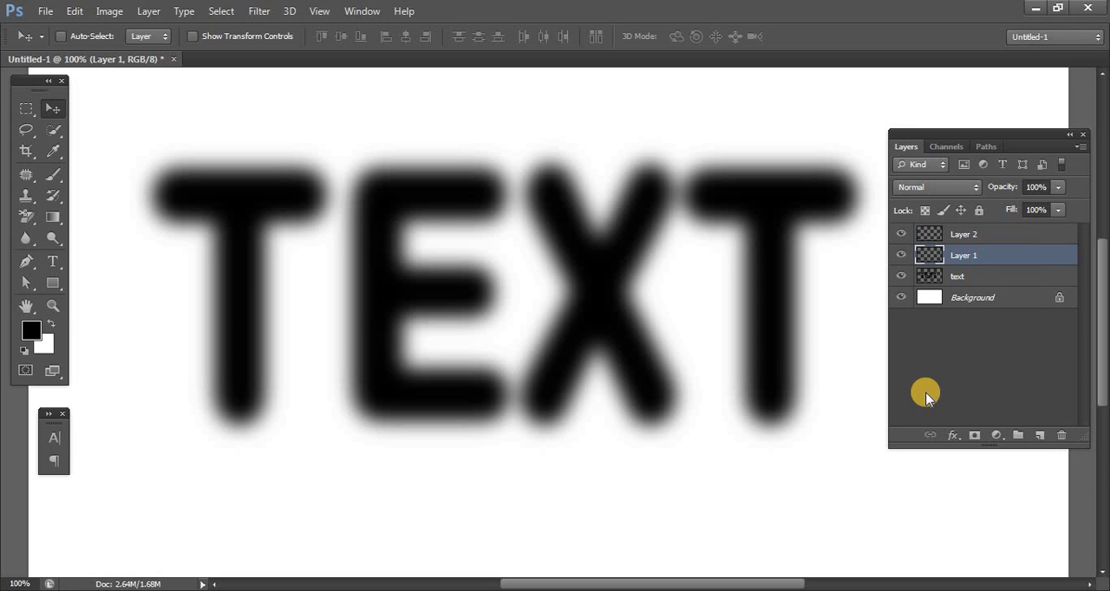
{"action": "key", "text": "alt+BackSpace"}
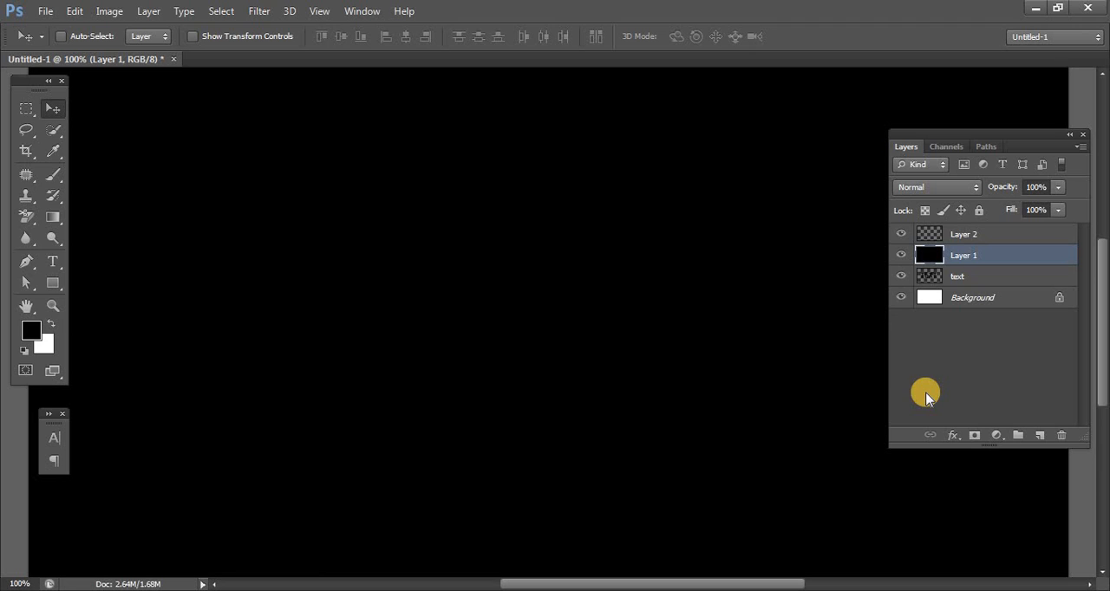
- Hide Layer 1 and Layer 2 and load the blurred text layer's contents as a selection
{"action": "left_click", "coordinate": [902, 255]}
{"action": "left_click", "coordinate": [900, 234]}
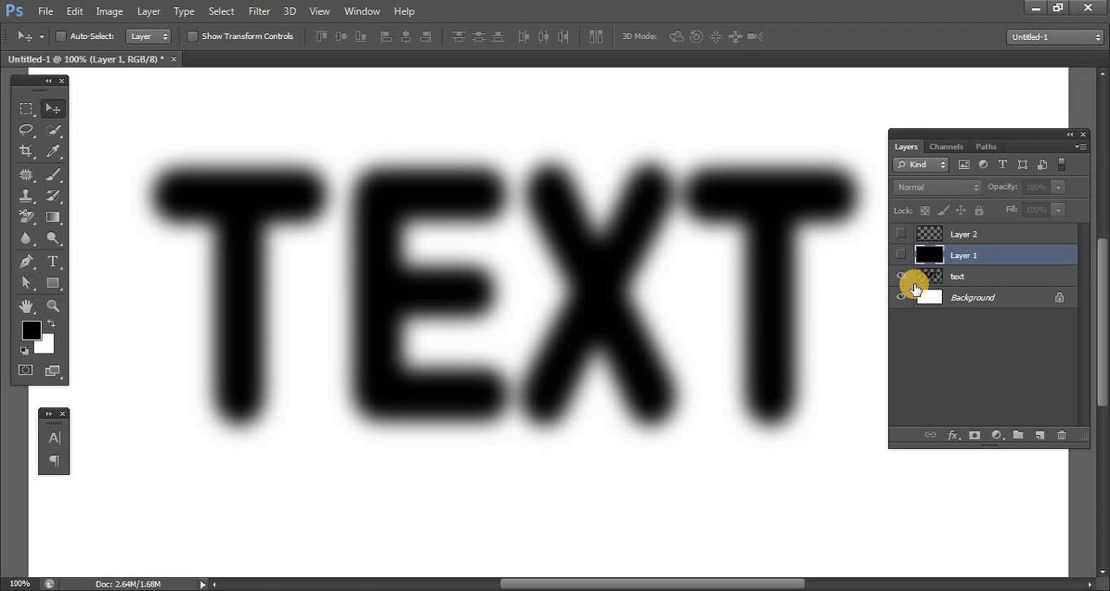
{"action": "left_click", "coordinate": [957, 275]}
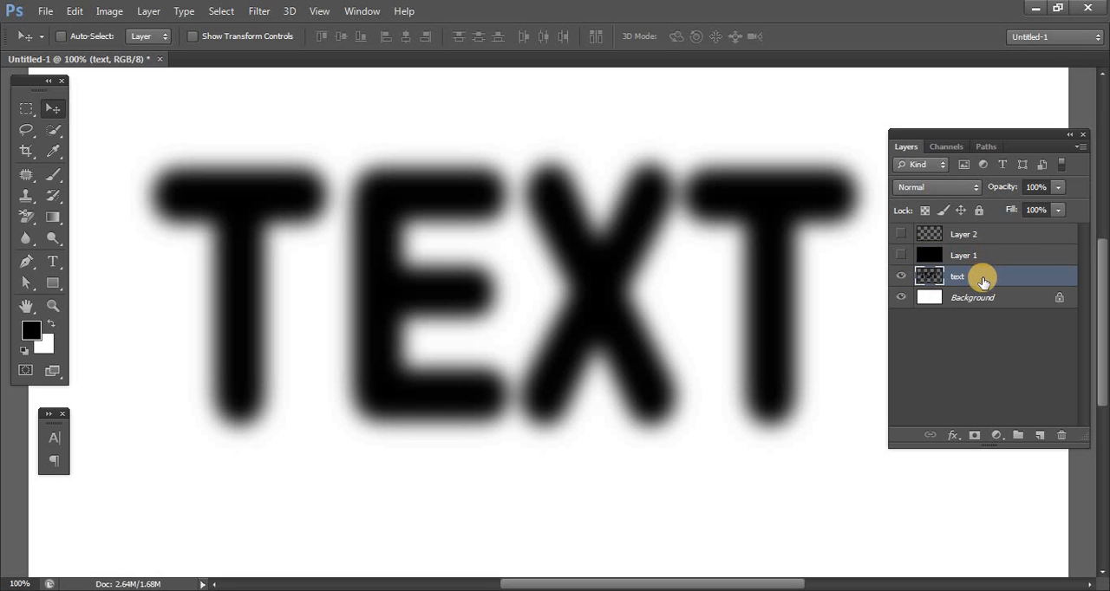
{"action": "left_click", "coordinate": [929, 276], "text": "ctrl"}
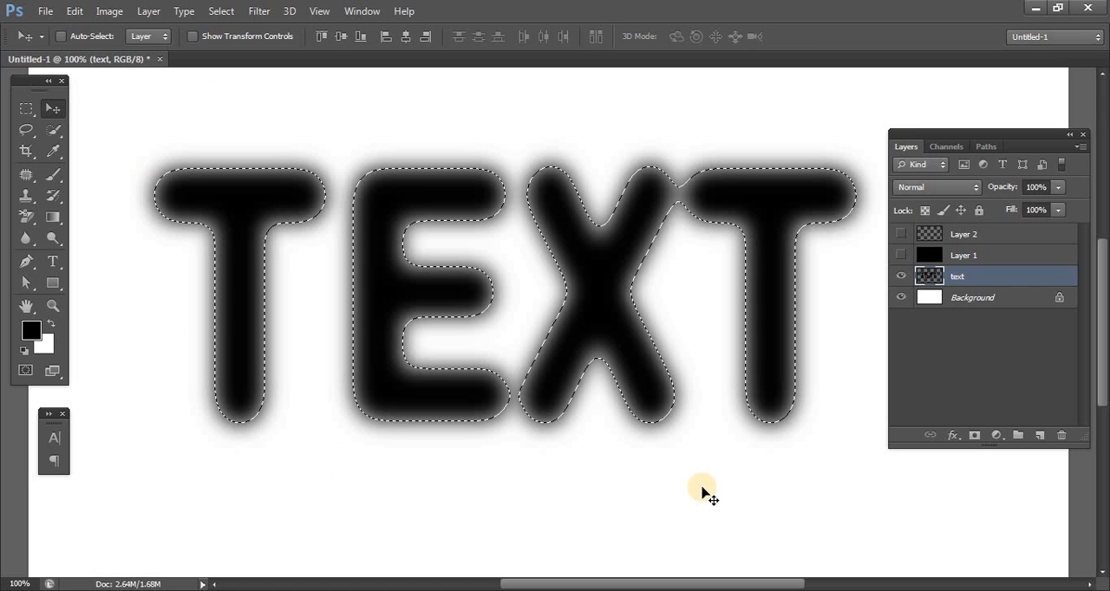
- Replace the existing Alpha 1 channel with a new alpha channel, fill the text selection in it with white and deselect
{"action": "left_click", "coordinate": [947, 148]}
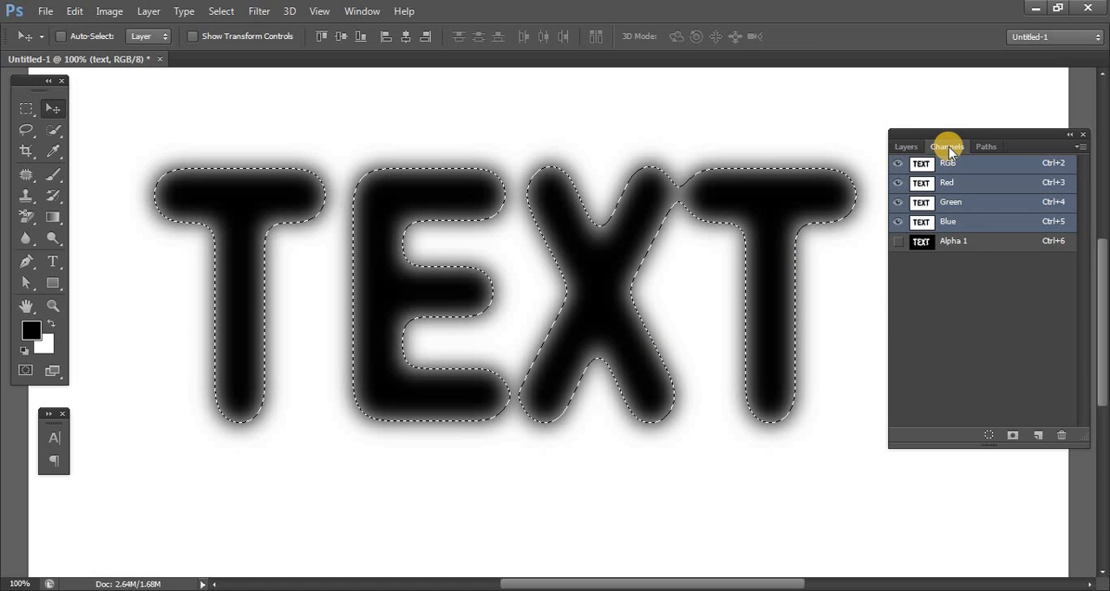
{"action": "left_click_drag", "start_coordinate": [968, 241], "coordinate": [1069, 437]}
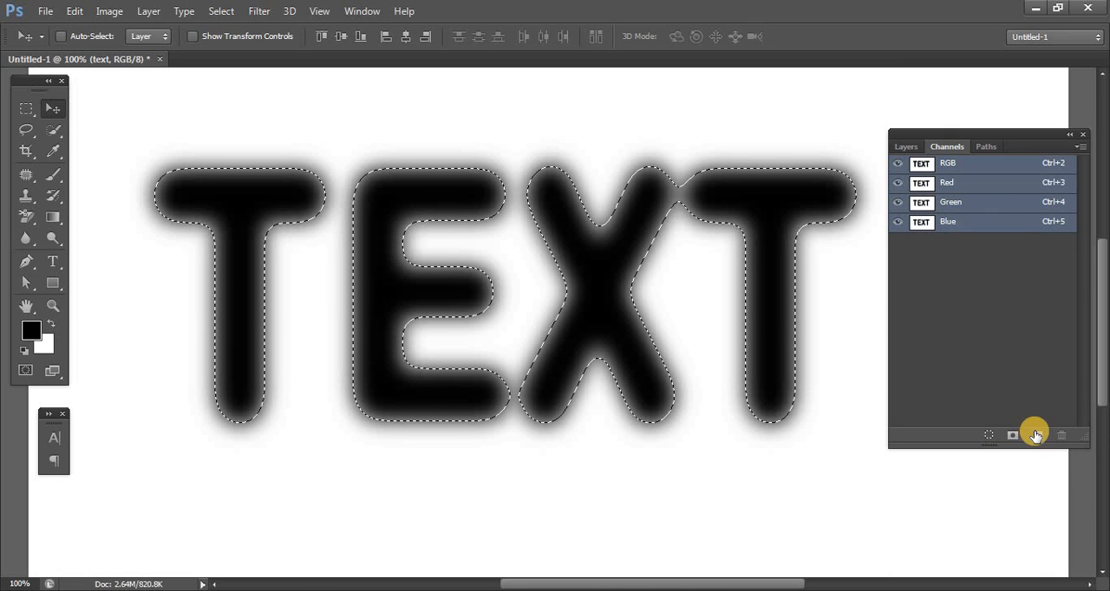
{"action": "left_click", "coordinate": [1036, 434]}
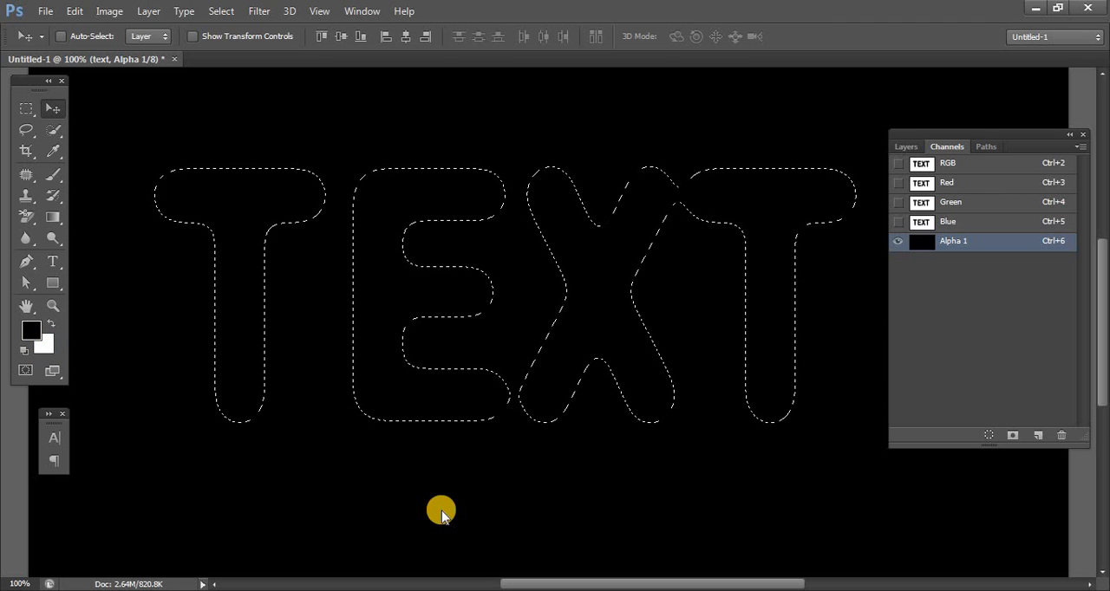
{"action": "key", "text": "ctrl+BackSpace"}
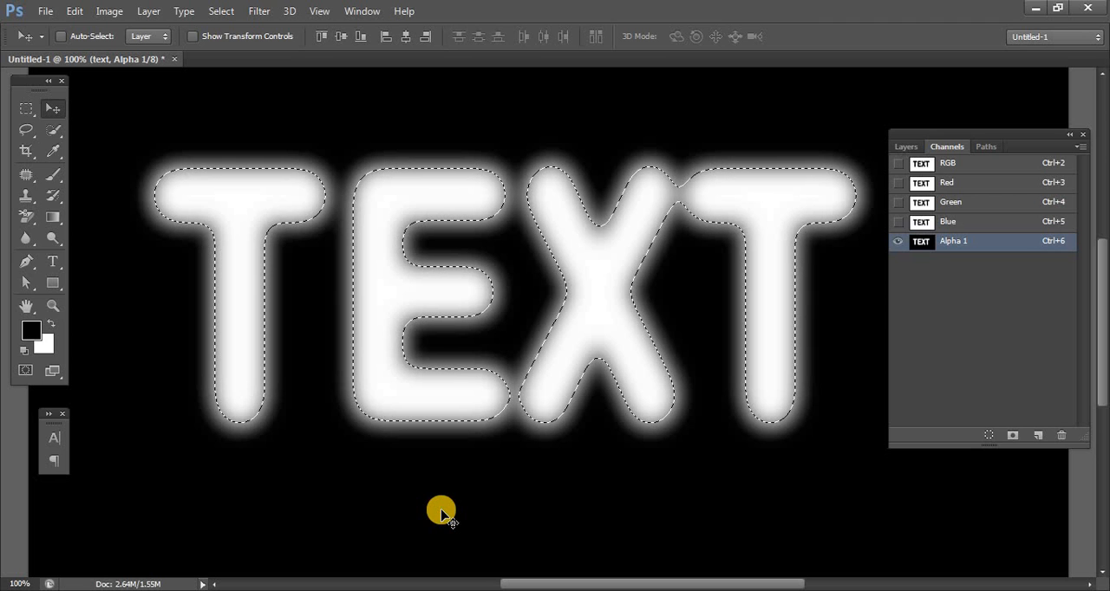
{"action": "key", "text": "ctrl+d"}
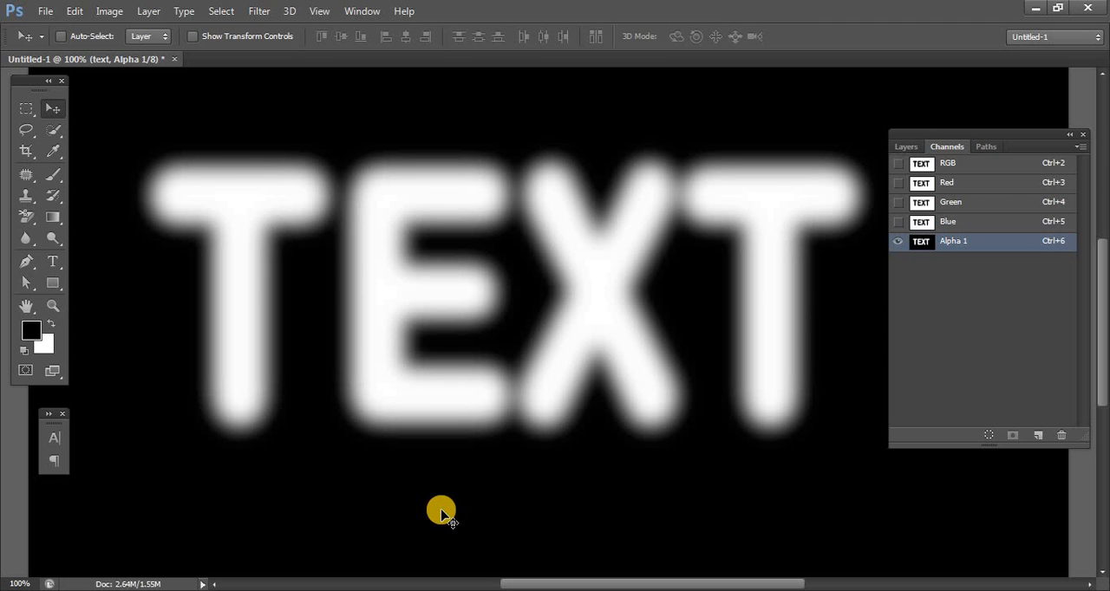
- Apply the Color Halftone filter to the alpha channel with a maximum radius of 16 pixels
{"action": "left_click", "coordinate": [256, 12]}
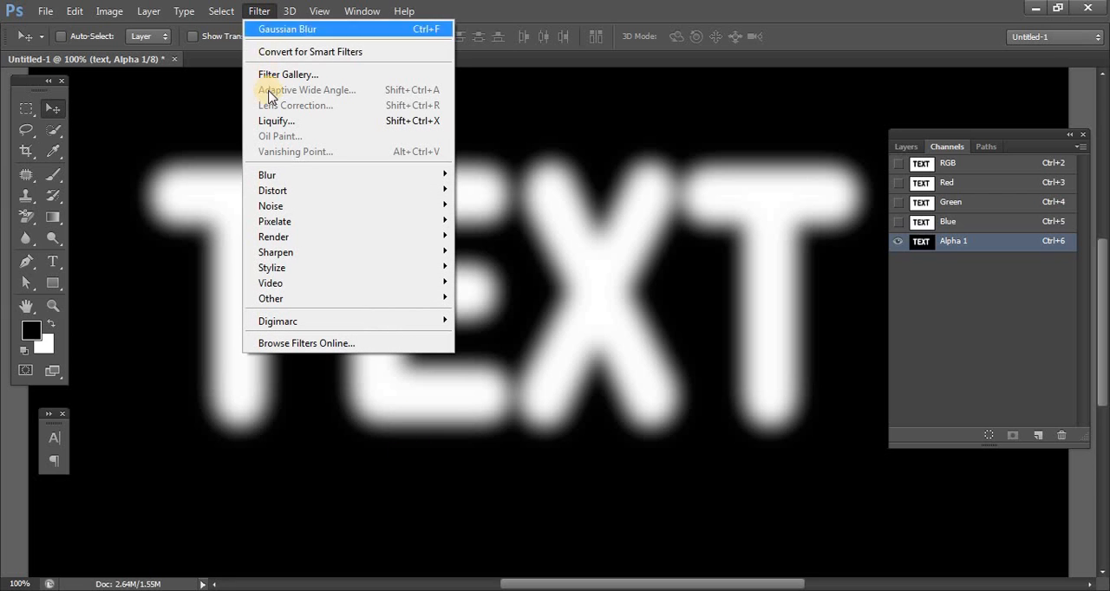
{"action": "mouse_move", "coordinate": [285, 221]}
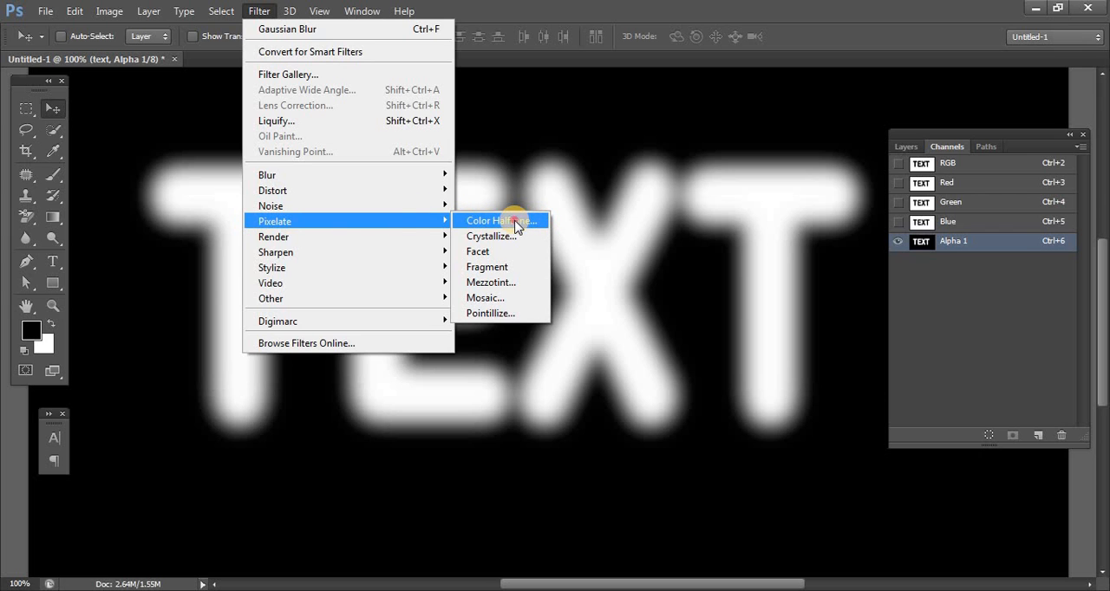
{"action": "left_click", "coordinate": [514, 222]}
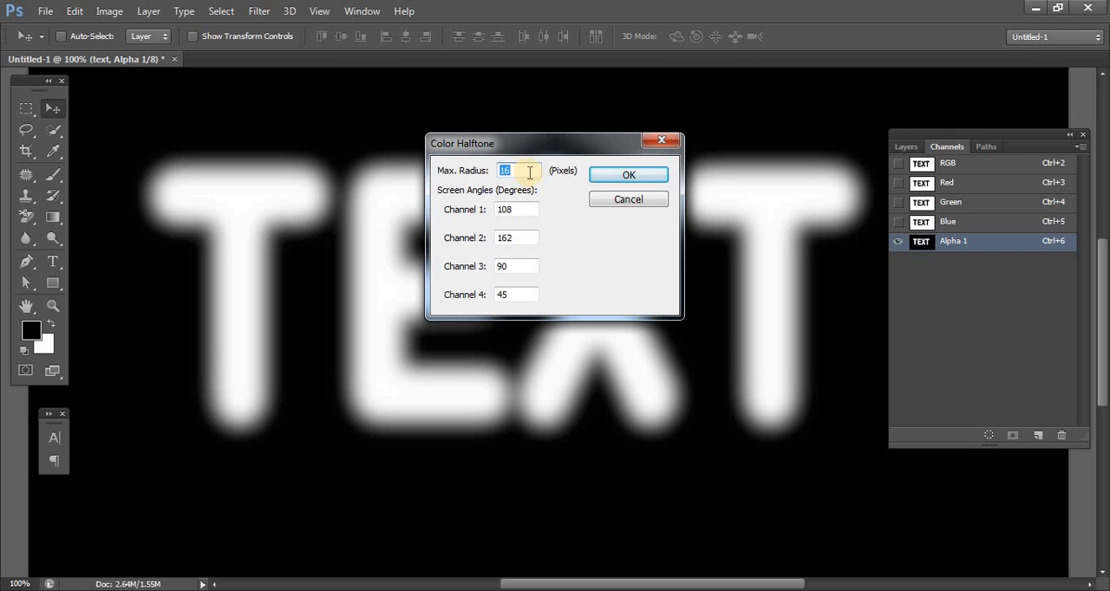
{"action": "left_click", "coordinate": [599, 177]}
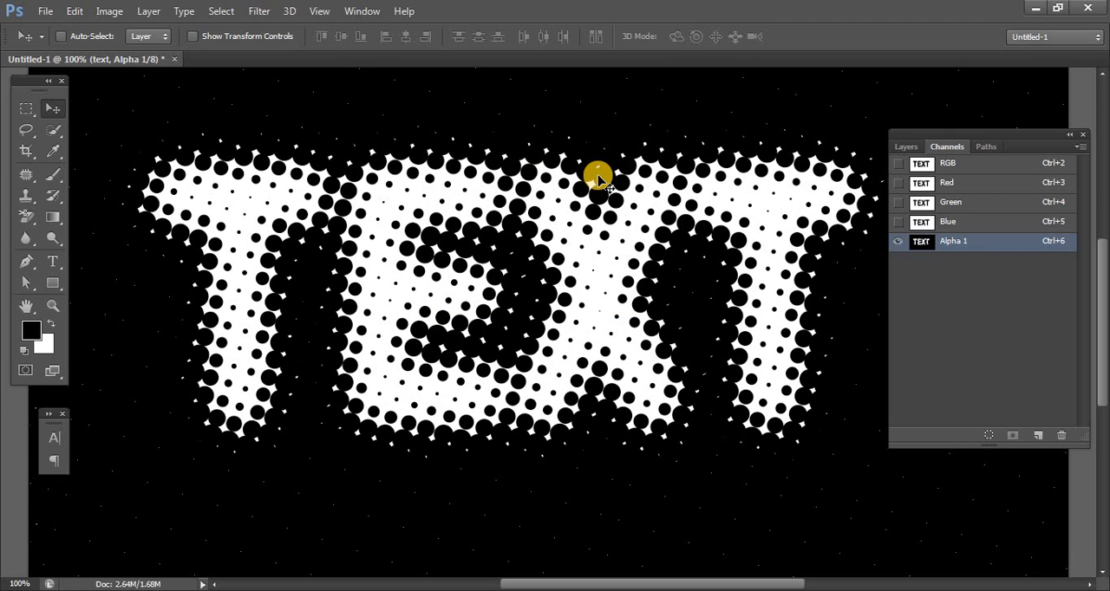
- Load the halftone alpha channel as a selection and show both hidden layers, leaving Layer 2 active
{"action": "left_click", "coordinate": [921, 243], "text": "ctrl"}
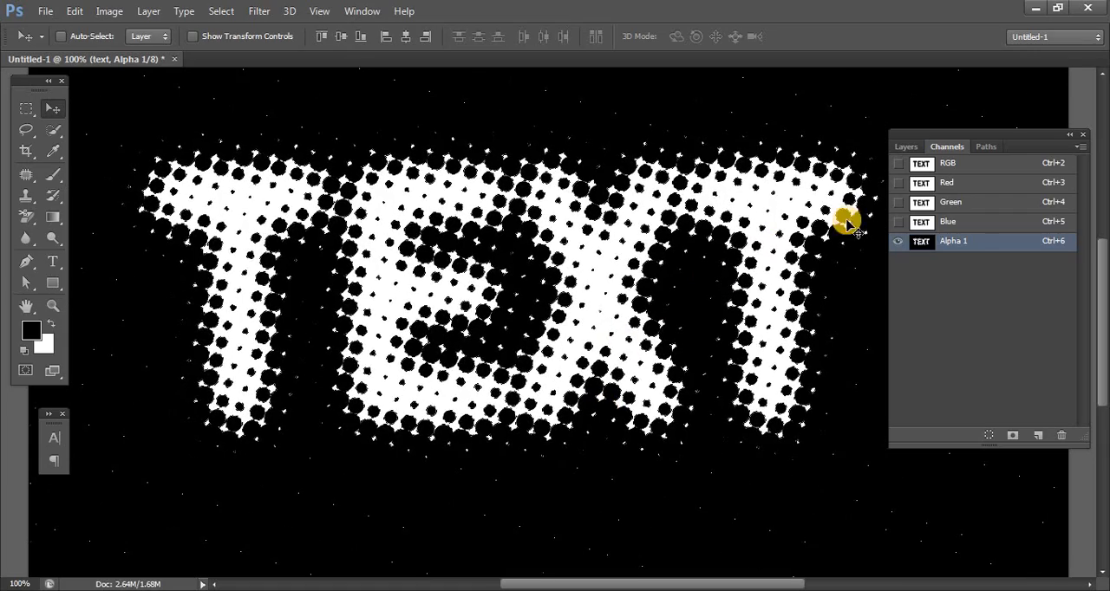
{"action": "left_click", "coordinate": [906, 148]}
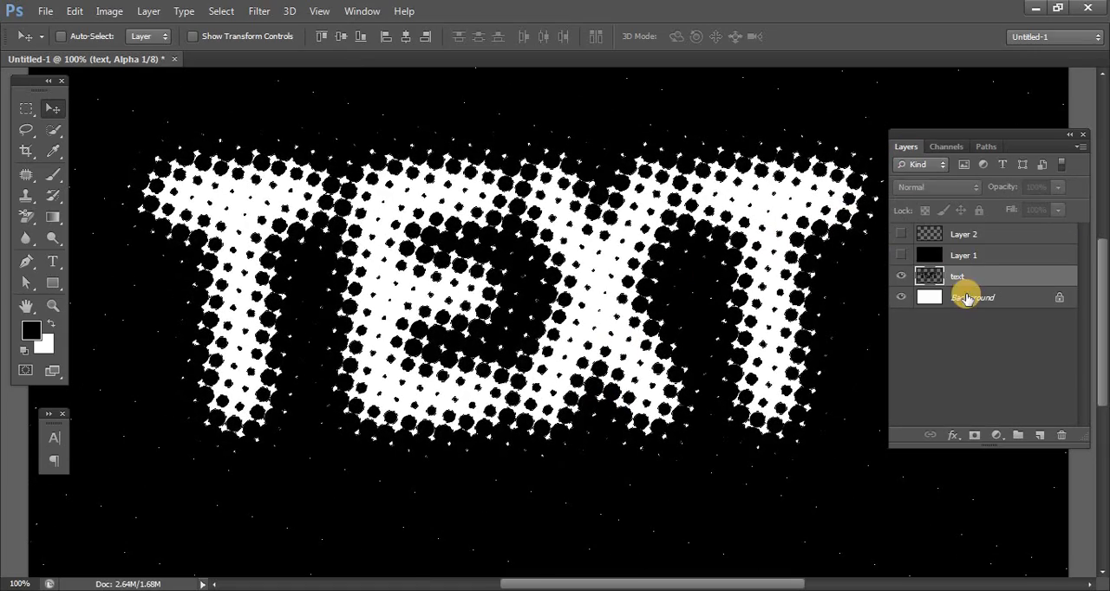
{"action": "left_click", "coordinate": [901, 257]}
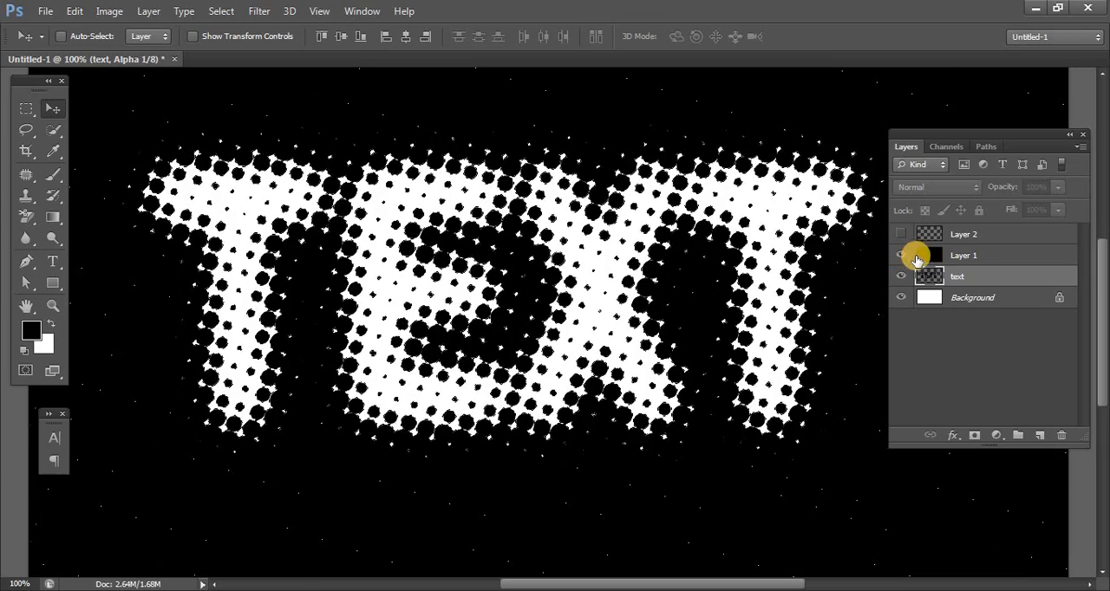
{"action": "left_click", "coordinate": [953, 251]}
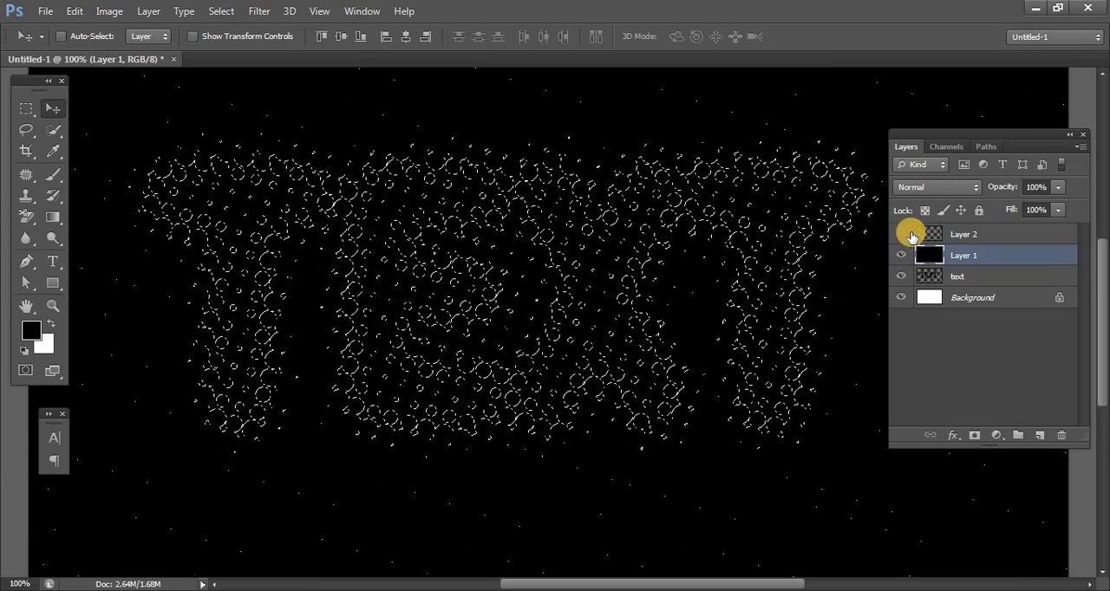
{"action": "left_click", "coordinate": [902, 234]}
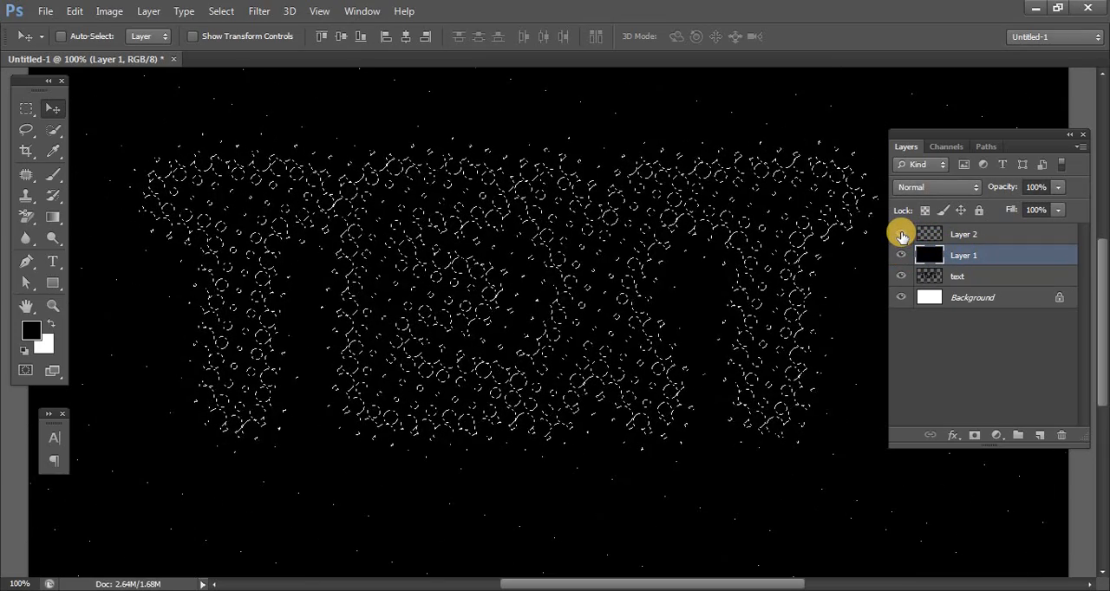
{"action": "left_click", "coordinate": [999, 231]}
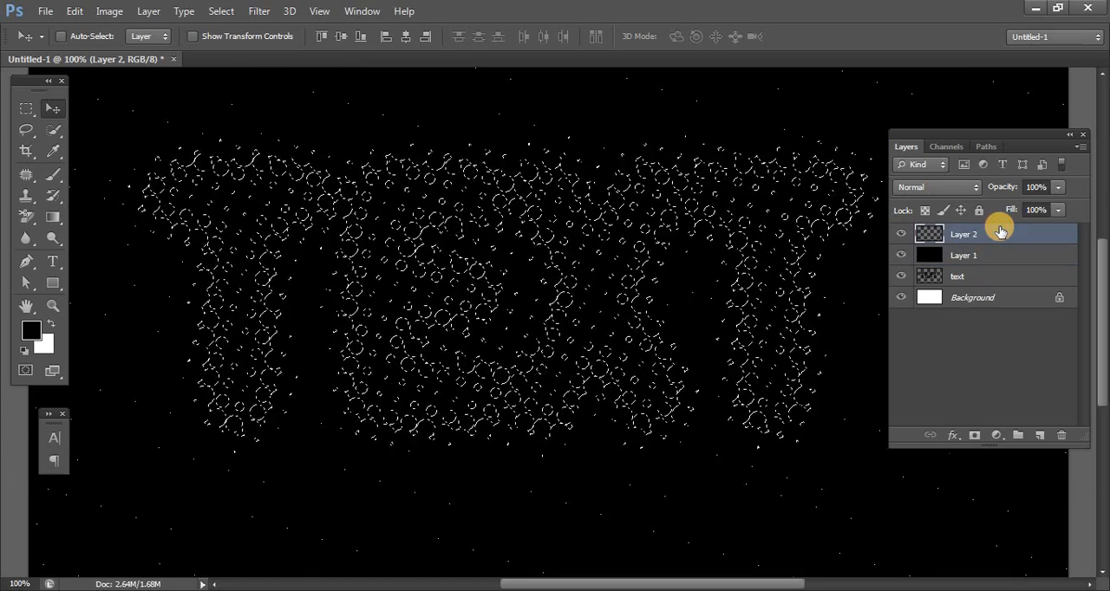
- Add a layer mask to Layer 2 from the halftone selection and fill the layer with a linear Spectrum gradient from left to right
{"action": "left_click", "coordinate": [974, 436]}
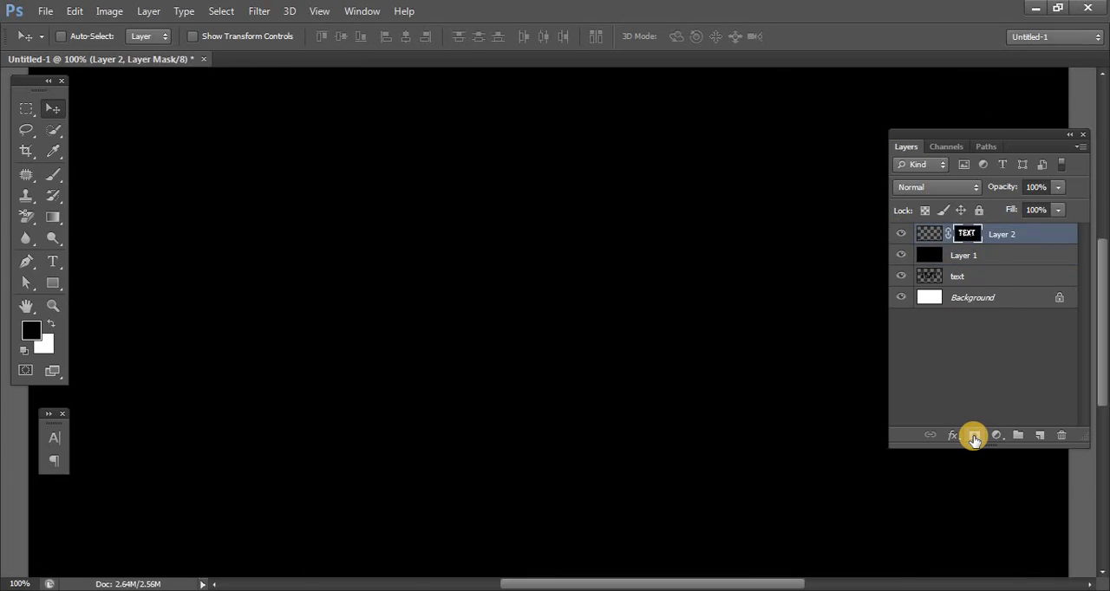
{"action": "left_click", "coordinate": [930, 236]}
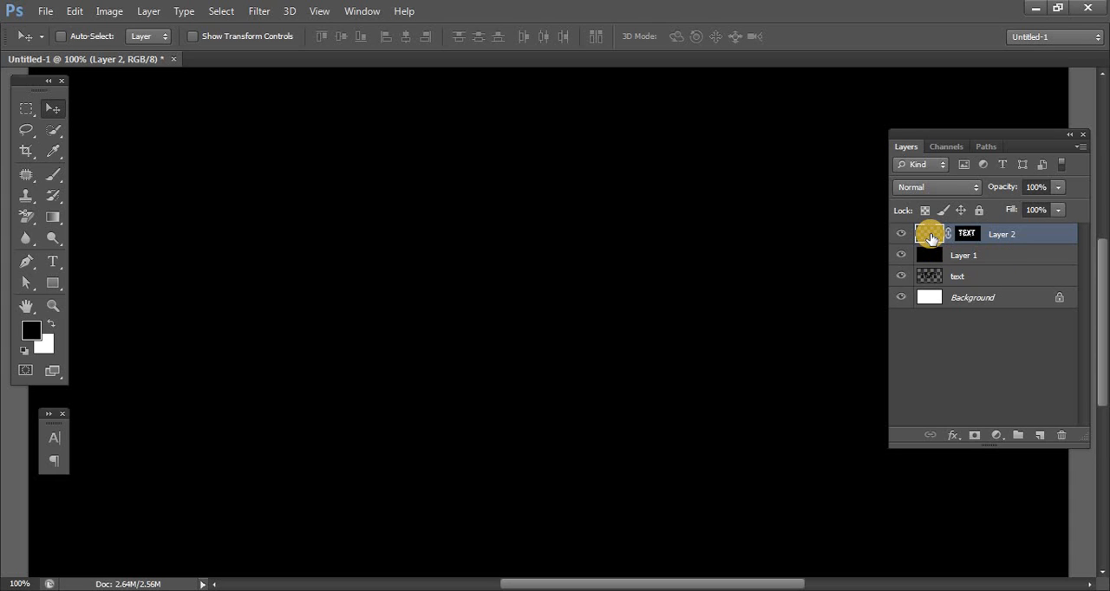
{"action": "left_click", "coordinate": [50, 219]}
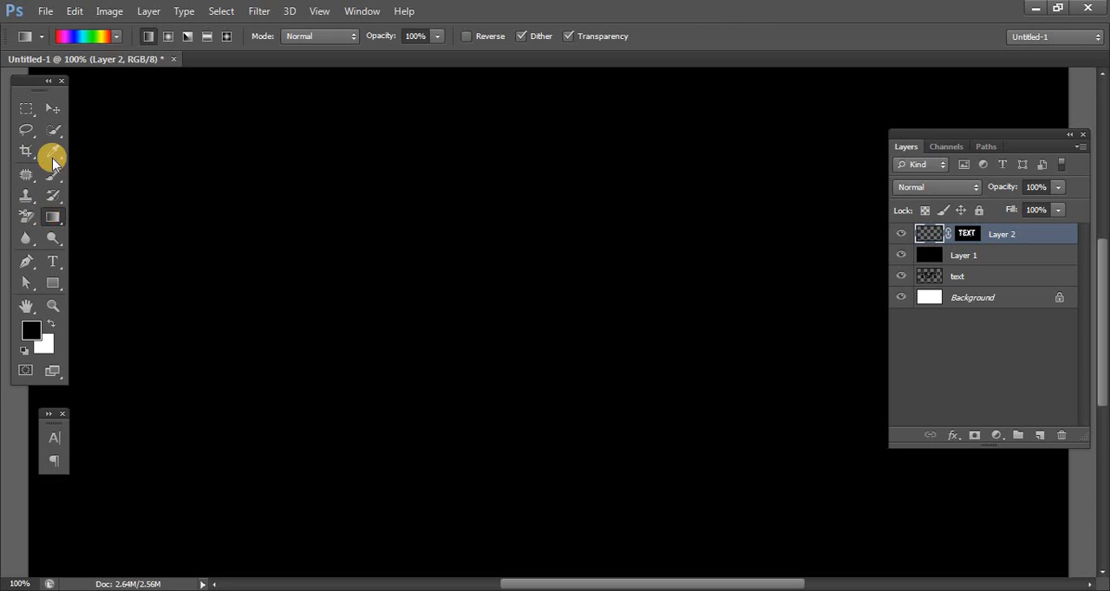
{"action": "left_click", "coordinate": [82, 36]}
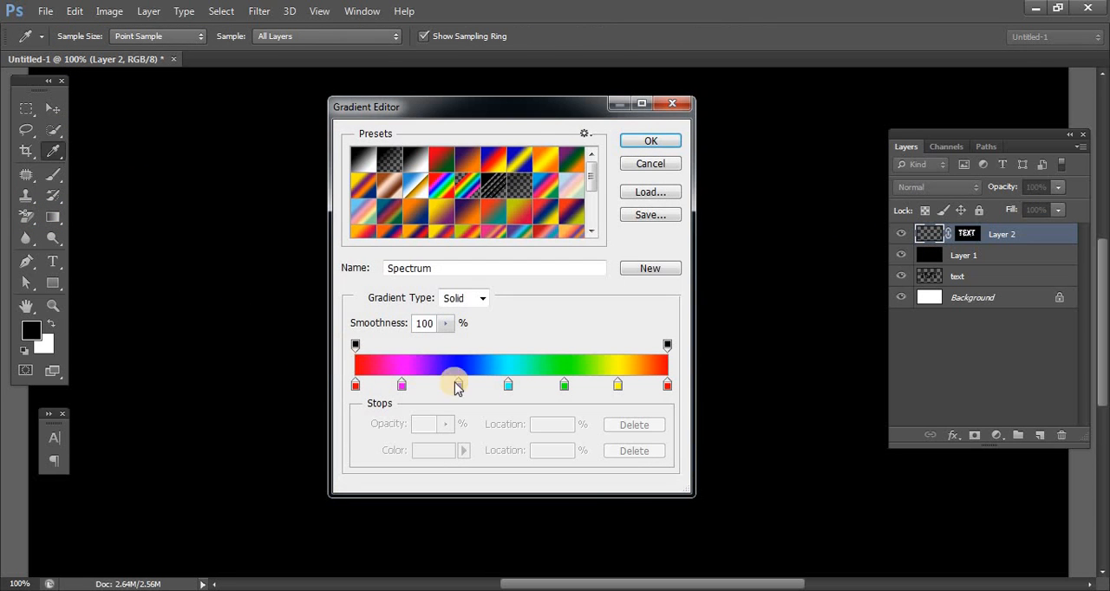
{"action": "left_click", "coordinate": [647, 141]}
{"action": "key", "text": "ctrl+0"}
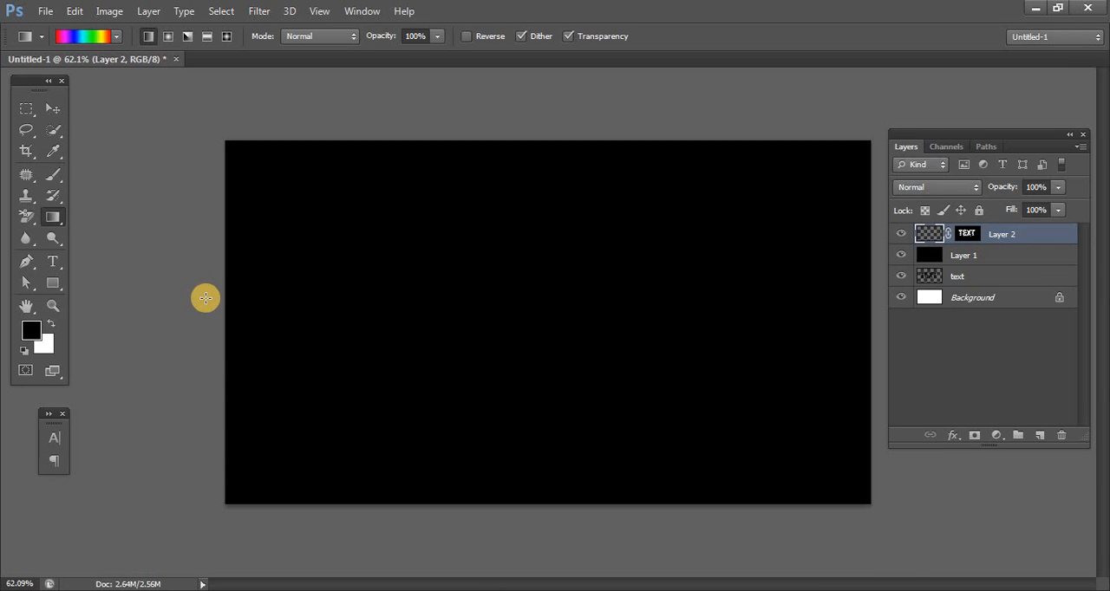
{"action": "left_click_drag", "start_coordinate": [200, 317], "coordinate": [654, 306]}
{"action": "left_click_drag", "start_coordinate": [796, 323], "coordinate": [916, 368]}
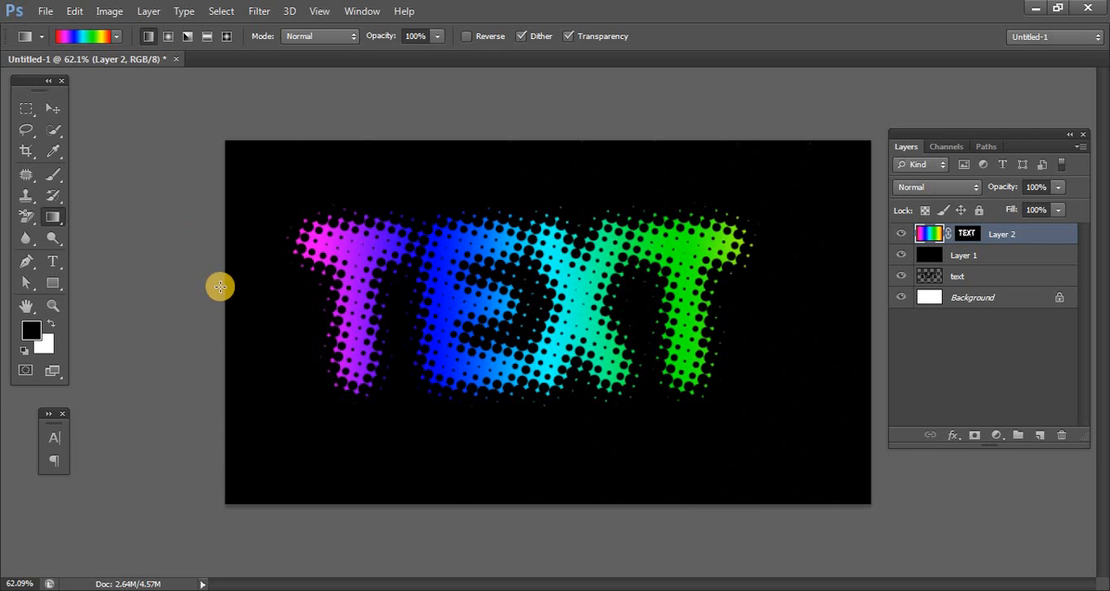
- Paint black on Layer 2's mask with a soft 250 px brush around the text to remove the stray background dots
{"action": "scroll", "coordinate": [804, 387], "scroll_direction": "up", "scroll_amount": 5}
{"action": "scroll", "coordinate": [805, 386], "scroll_direction": "down", "scroll_amount": 2}
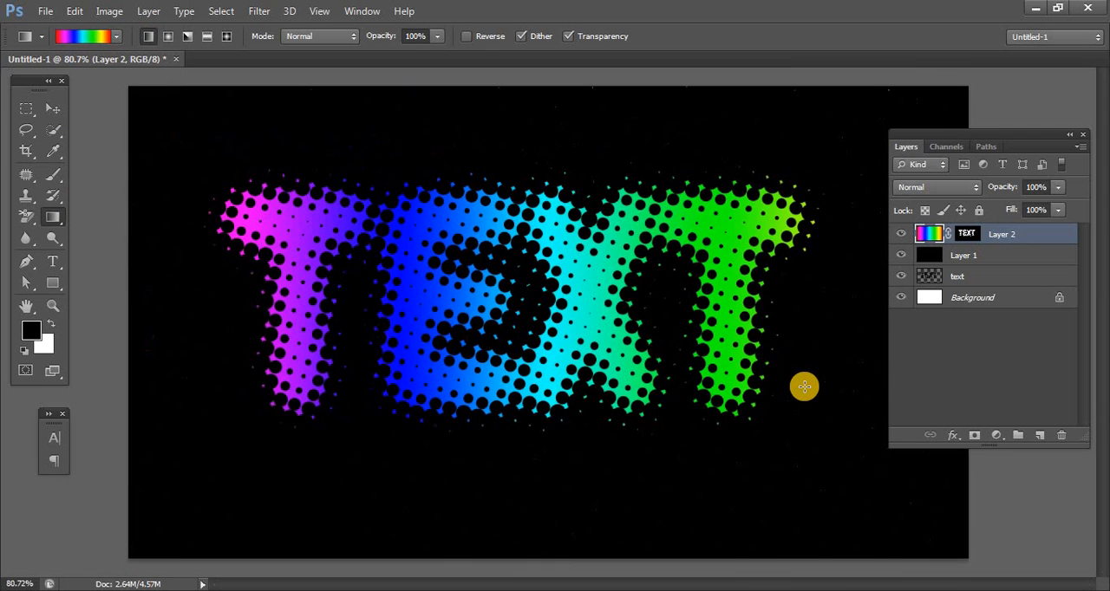
{"action": "scroll", "coordinate": [805, 387], "scroll_direction": "up", "scroll_amount": 6}
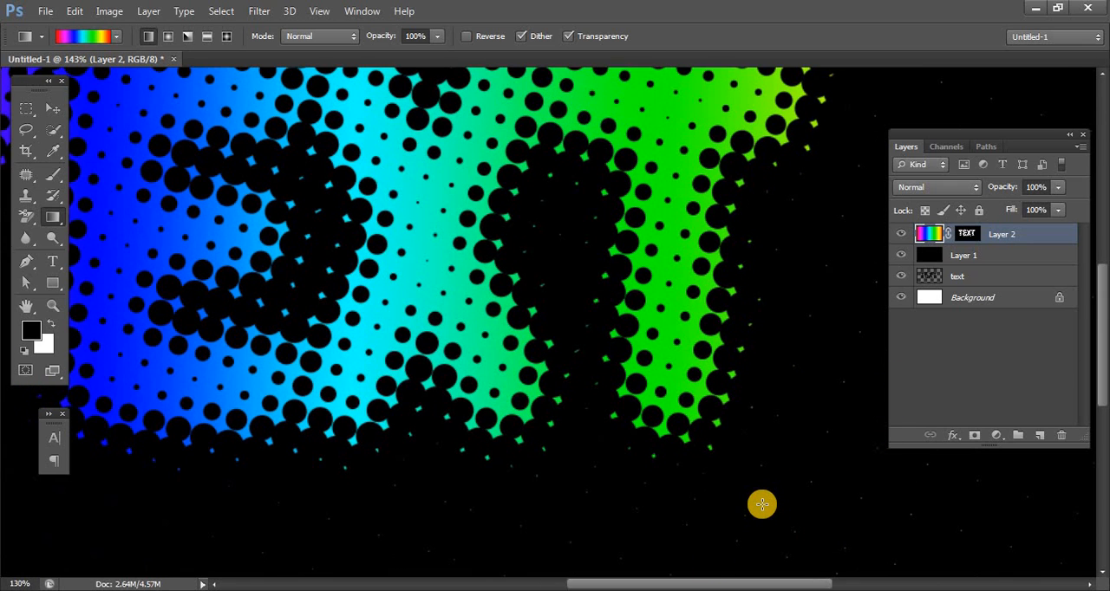
{"action": "scroll", "coordinate": [761, 505], "scroll_direction": "down", "scroll_amount": 2}
{"action": "scroll", "coordinate": [762, 504], "scroll_direction": "down", "scroll_amount": 1}
{"action": "scroll", "coordinate": [761, 504], "scroll_direction": "up", "scroll_amount": 1}
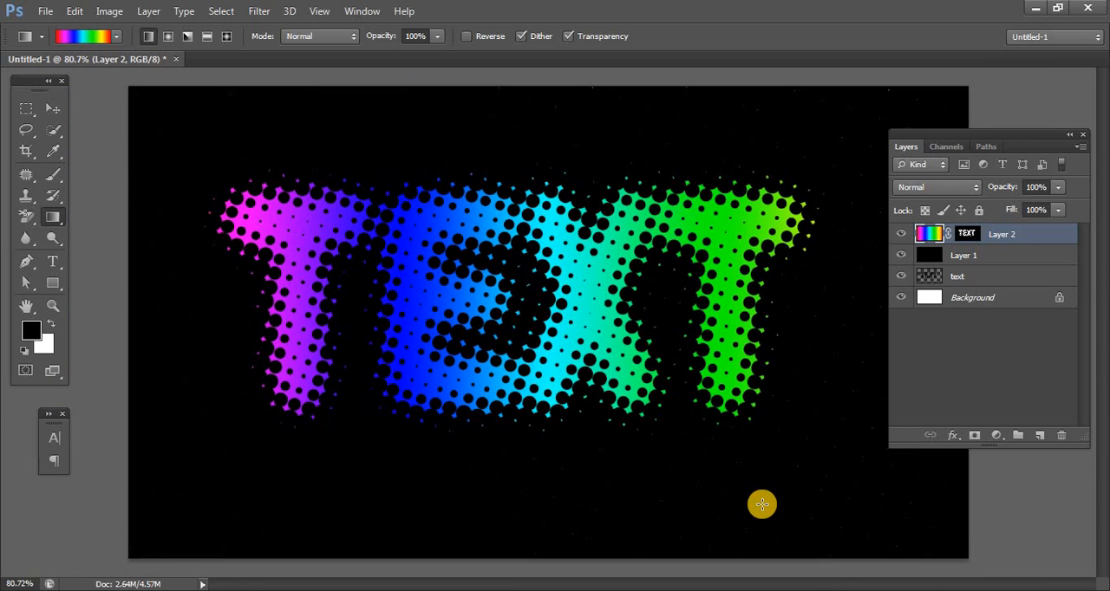
{"action": "left_click", "coordinate": [971, 234]}
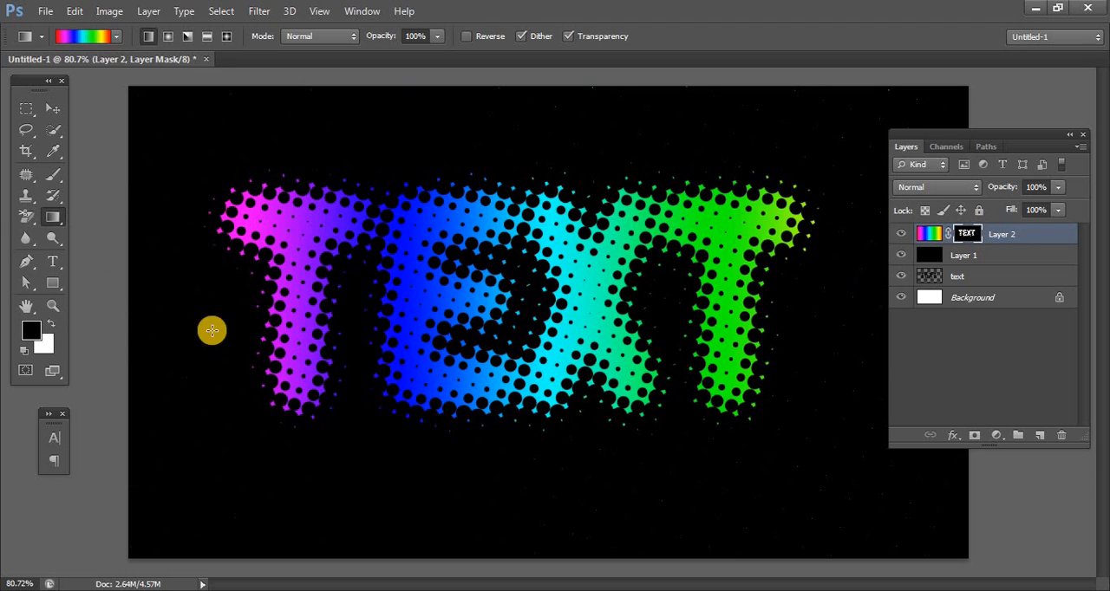
{"action": "left_click", "coordinate": [52, 172]}
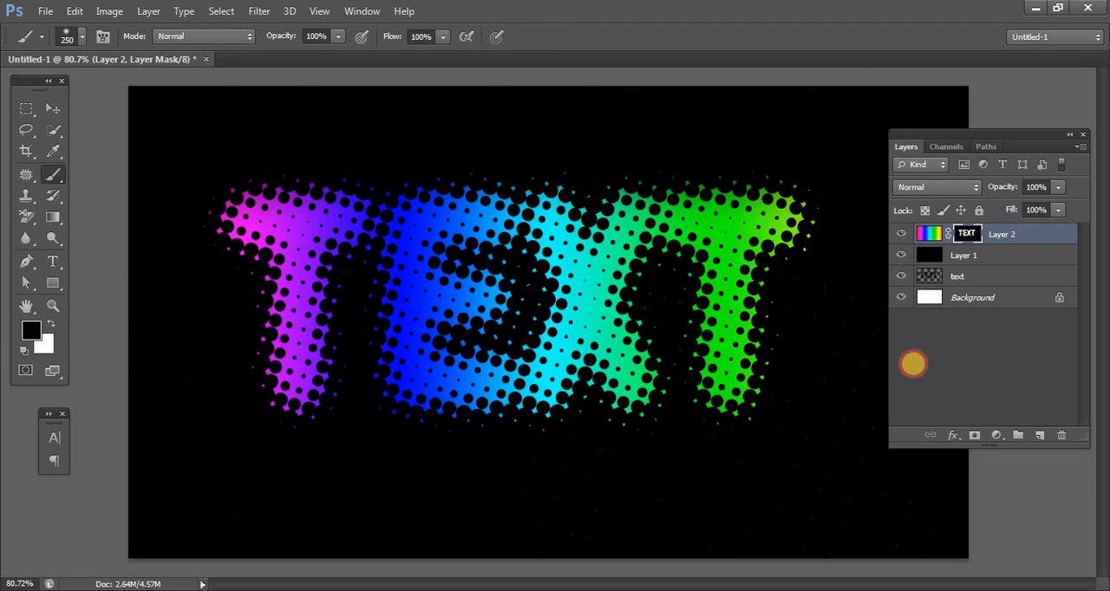
{"action": "mouse_move", "coordinate": [867, 317]}
{"action": "left_mouse_down"}
{"action": "mouse_move", "coordinate": [914, 506]}
{"action": "mouse_move", "coordinate": [348, 526]}
{"action": "mouse_move", "coordinate": [153, 413]}
{"action": "mouse_move", "coordinate": [118, 213]}
{"action": "mouse_move", "coordinate": [117, 350]}
{"action": "left_mouse_up"}
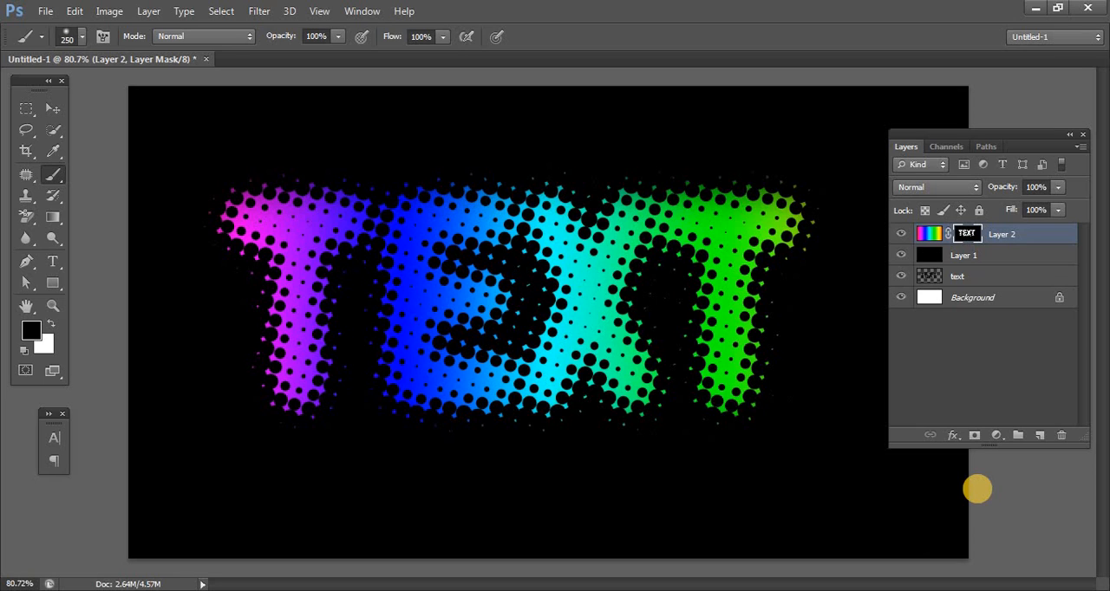
{"action": "key", "text": "v"}
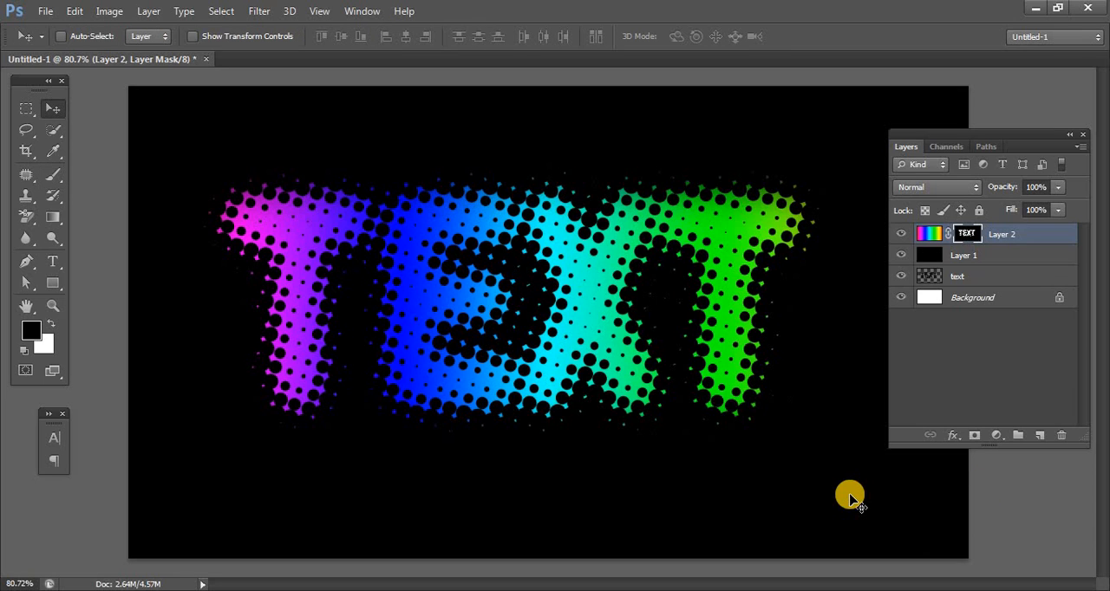